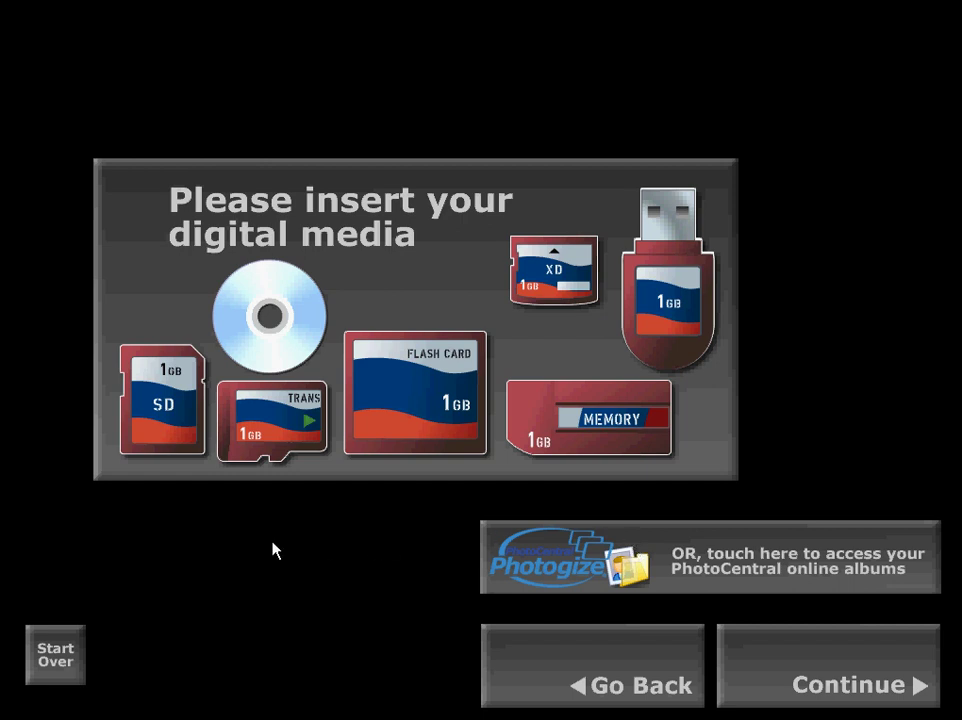
Continue past the 'Please insert your digital media' screen to the product choice.
click(843, 664)
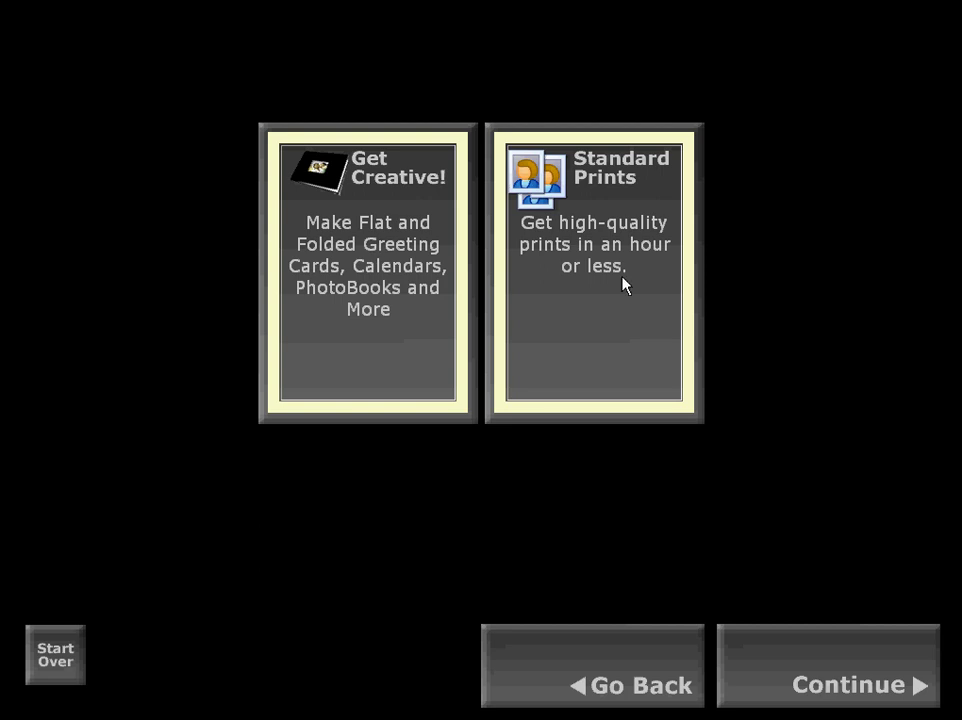
Choose Standard Prints and page through every print product page, returning to the first.
click(585, 205)
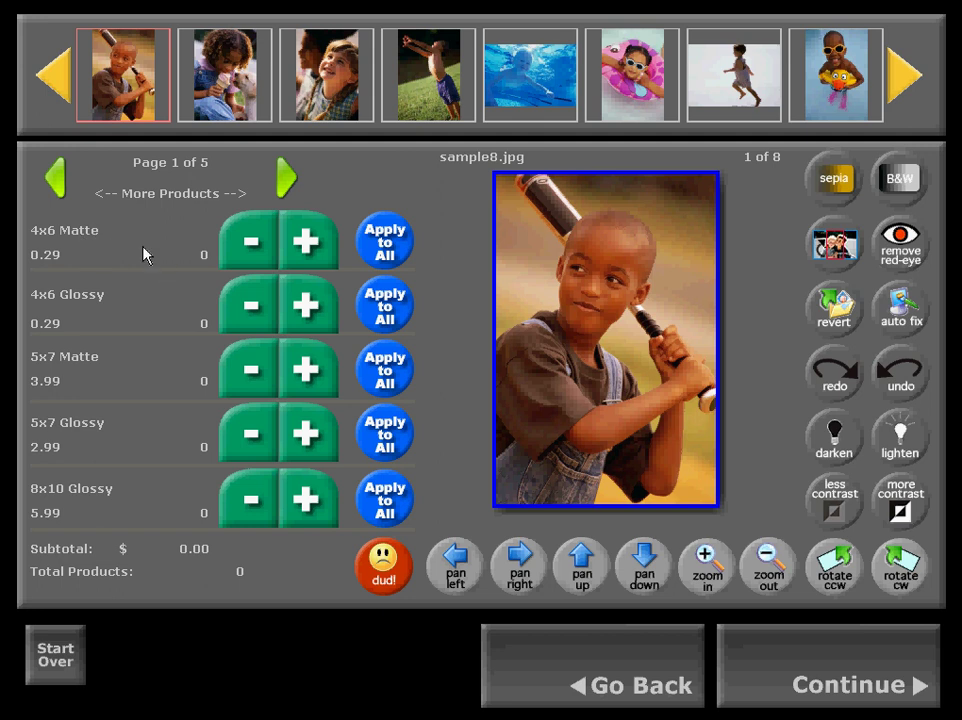
click(284, 177)
click(283, 178)
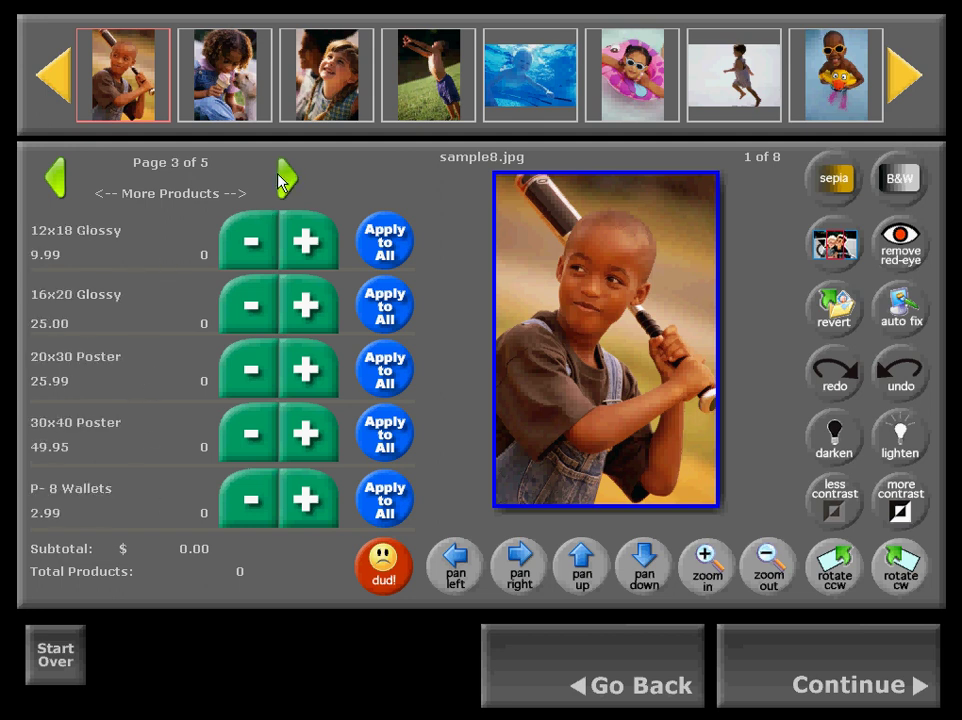
click(283, 178)
click(283, 178)
click(283, 178)
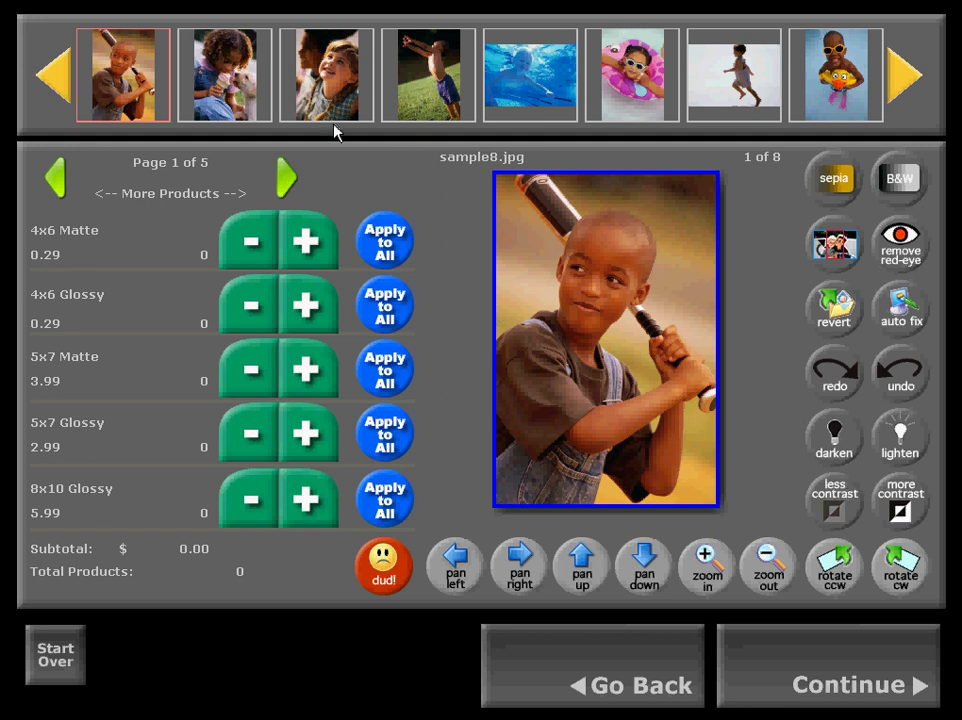
Preview sample7, sample5, sample3, sample1 and sample6, then reselect sample7.jpg as the working photo.
click(237, 72)
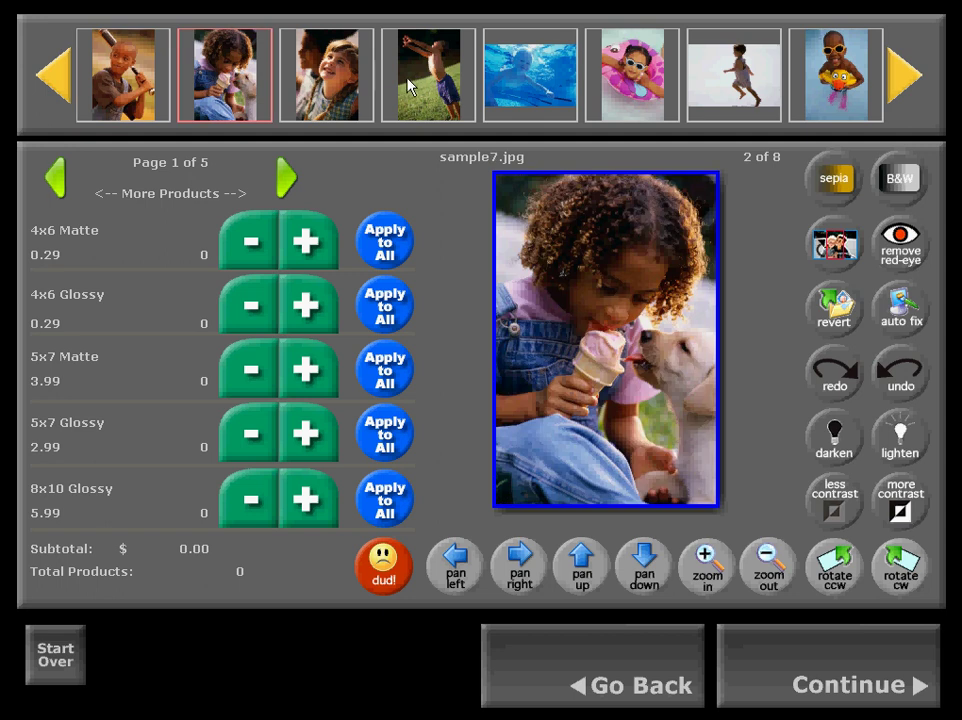
click(448, 85)
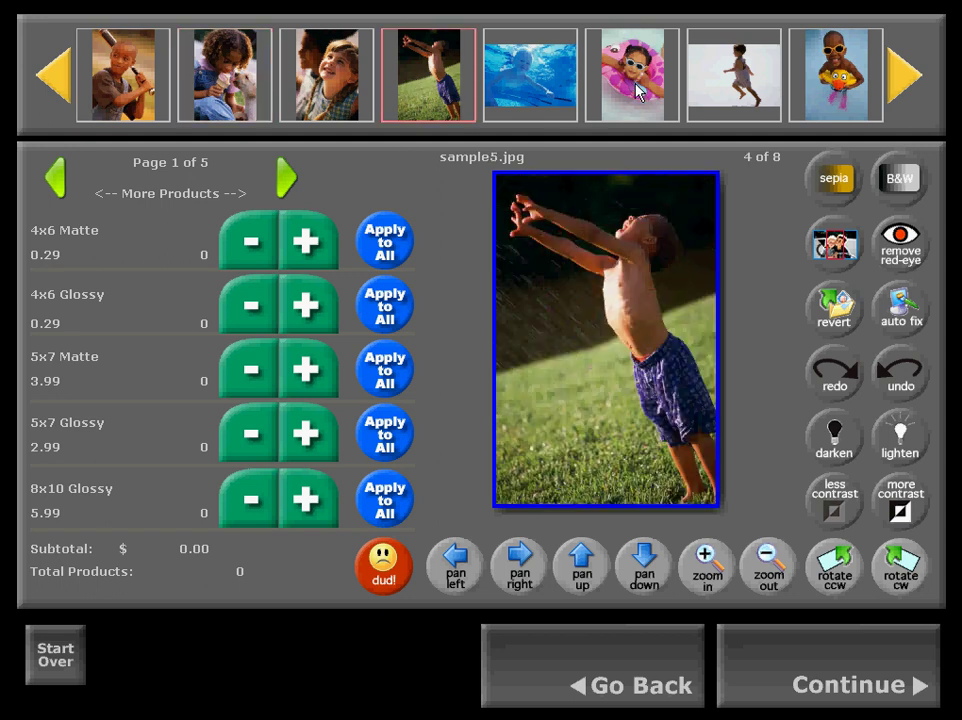
click(634, 89)
click(805, 88)
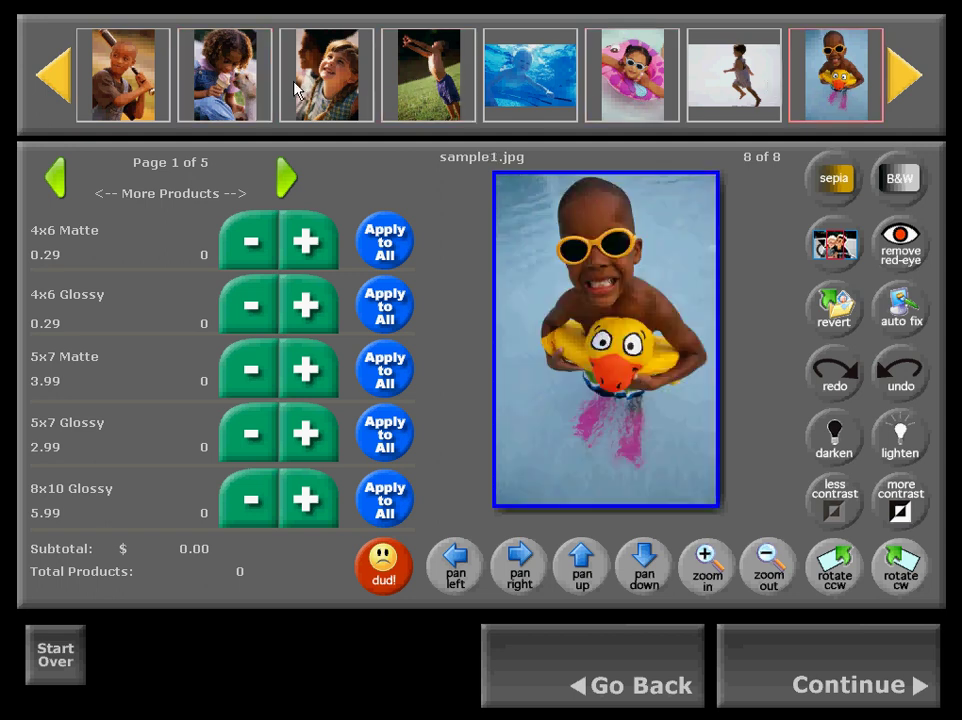
click(285, 80)
click(227, 80)
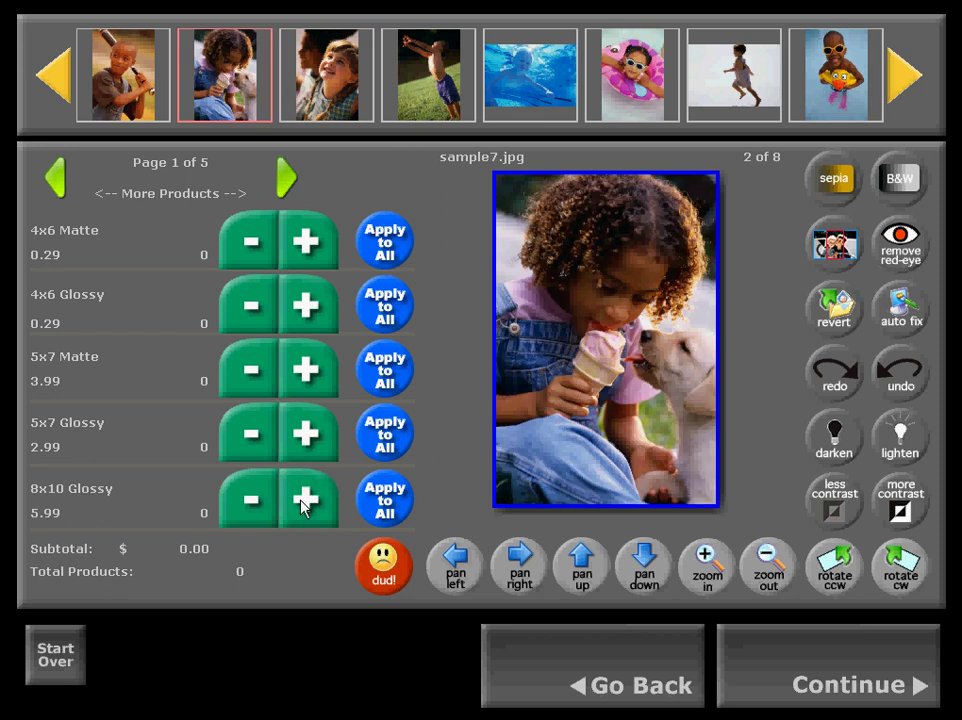
Add one 8x10 Glossy print of sample7.jpg and adjust its crop with zoom, drag and pan.
click(305, 503)
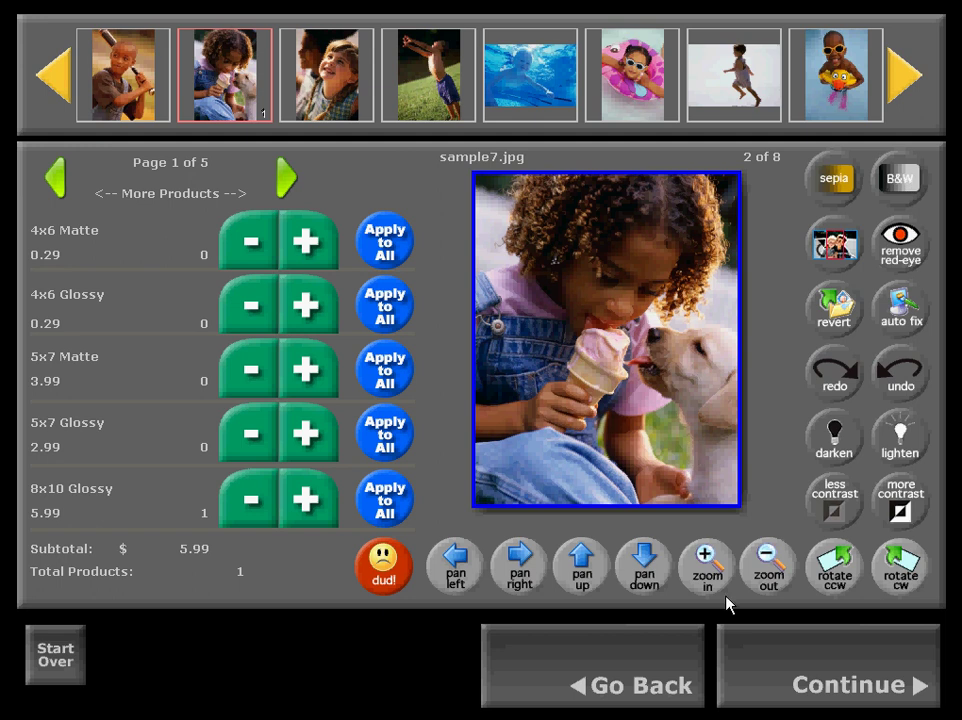
click(707, 562)
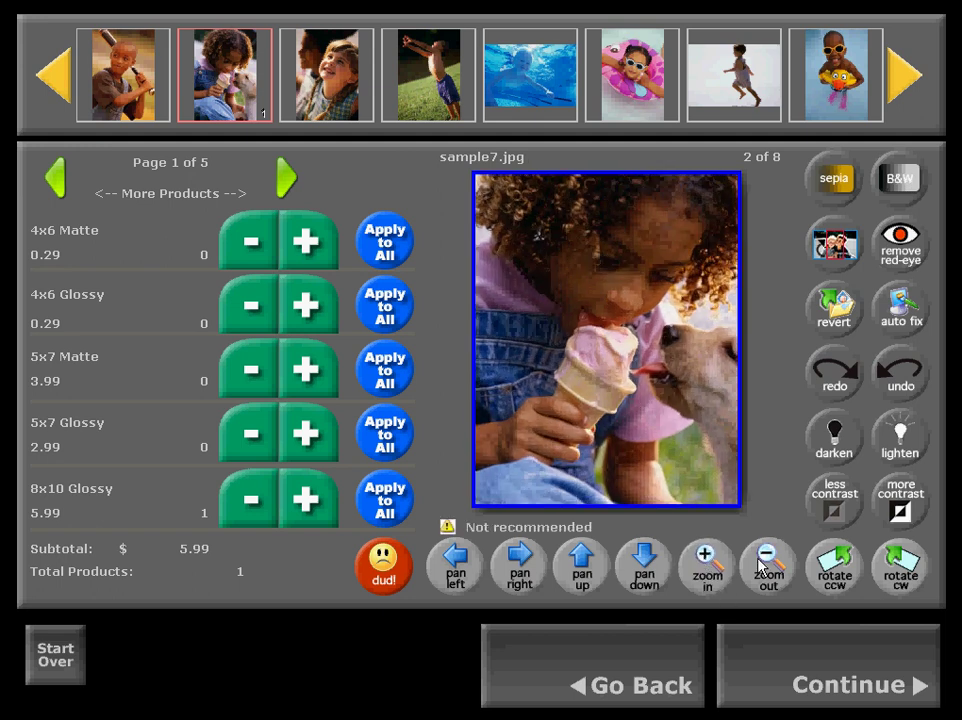
click(760, 566)
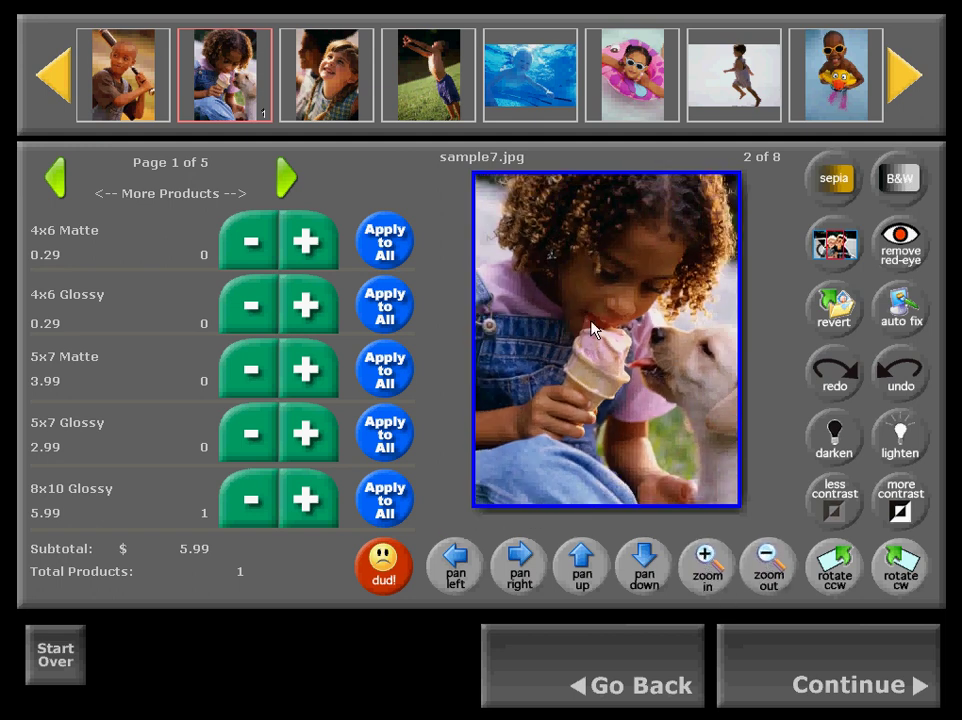
drag(601, 279, 601, 369)
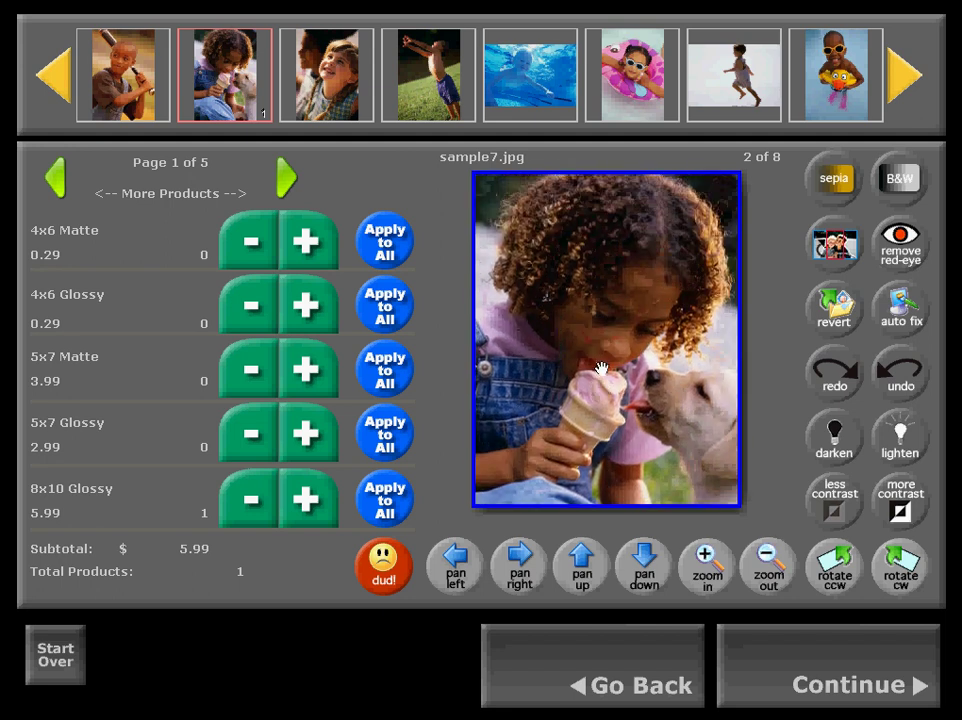
click(525, 577)
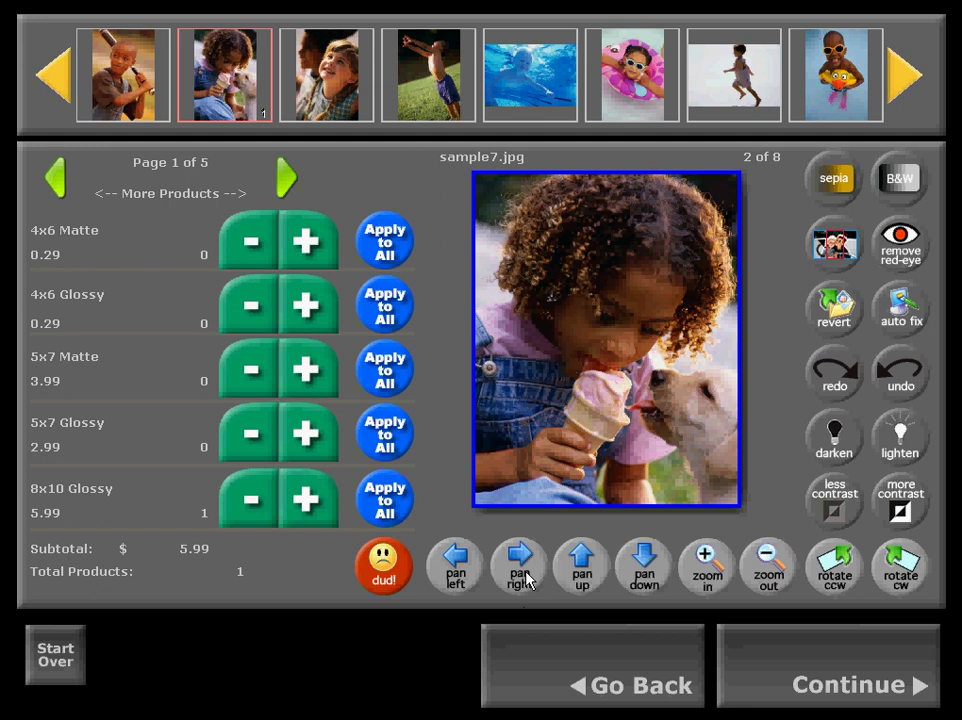
click(456, 572)
click(584, 575)
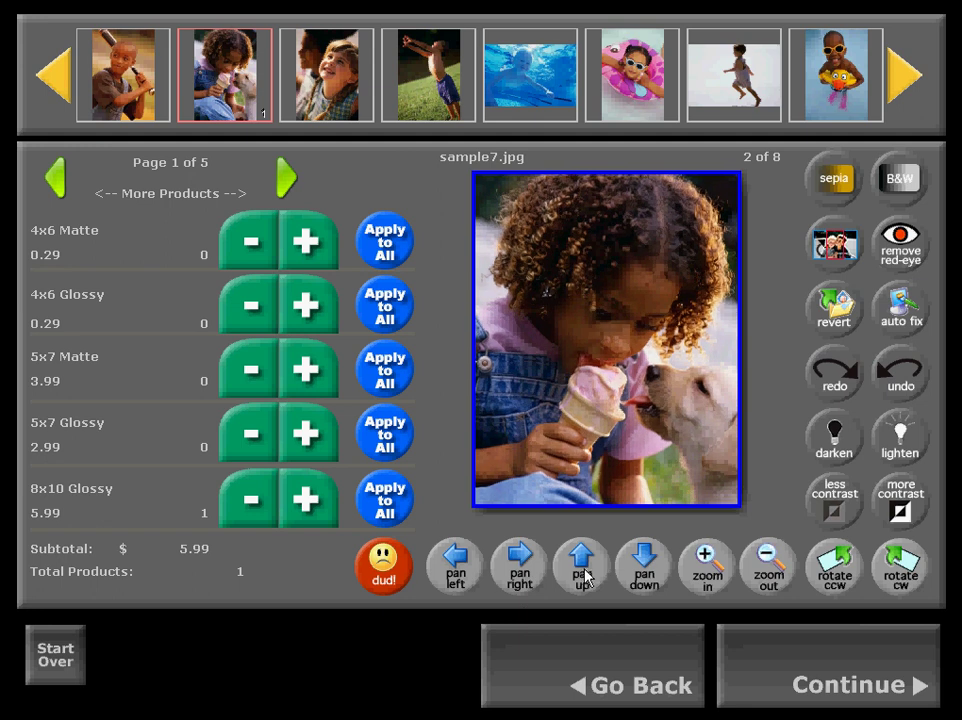
Try black-and-white and sepia effects on sample7.jpg, then restore its original colour.
click(905, 179)
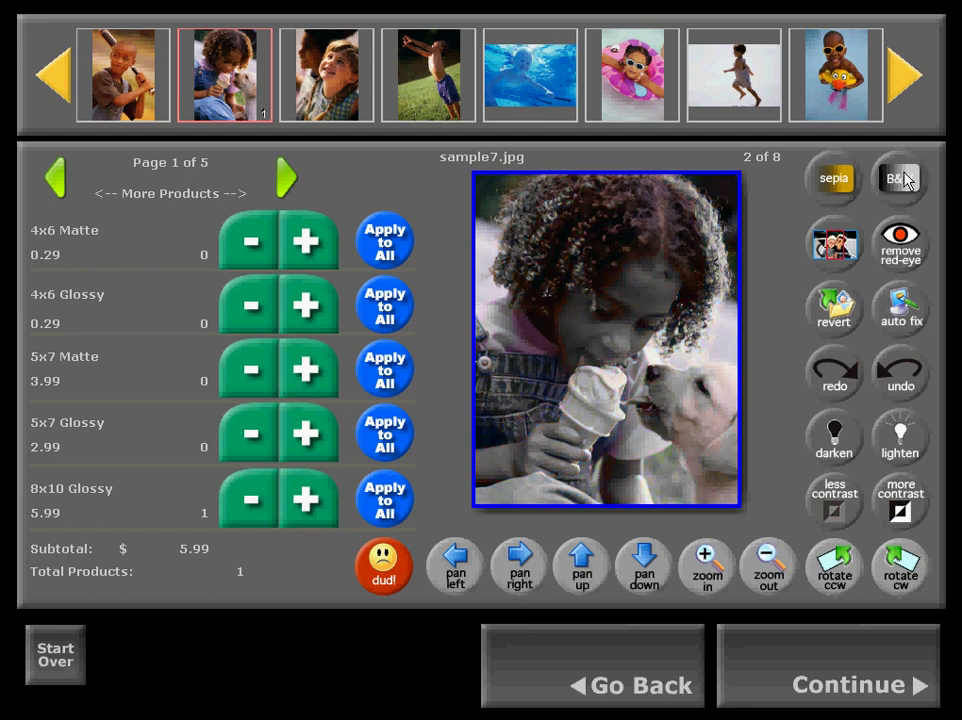
click(834, 178)
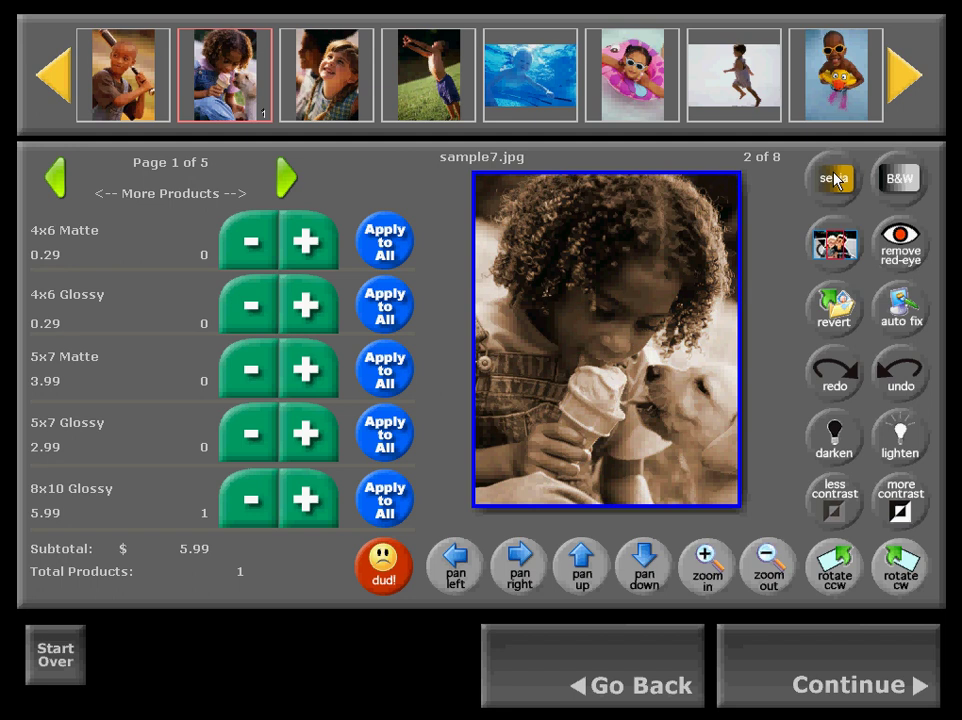
click(834, 178)
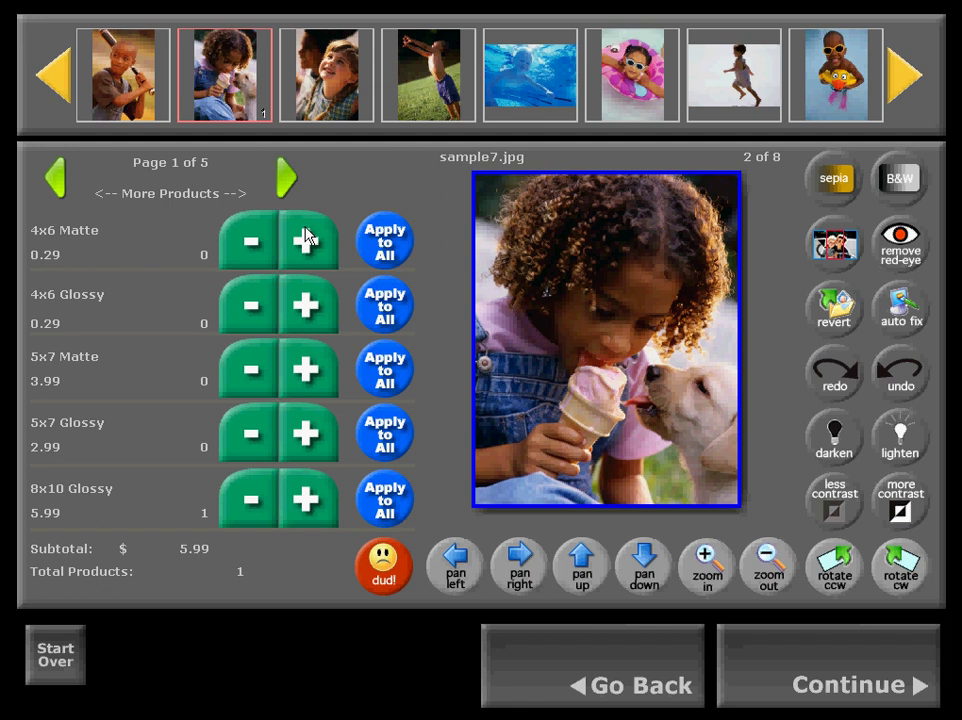
Give sample7.jpg one 5x7 Matte print and apply that count to all photos.
click(310, 374)
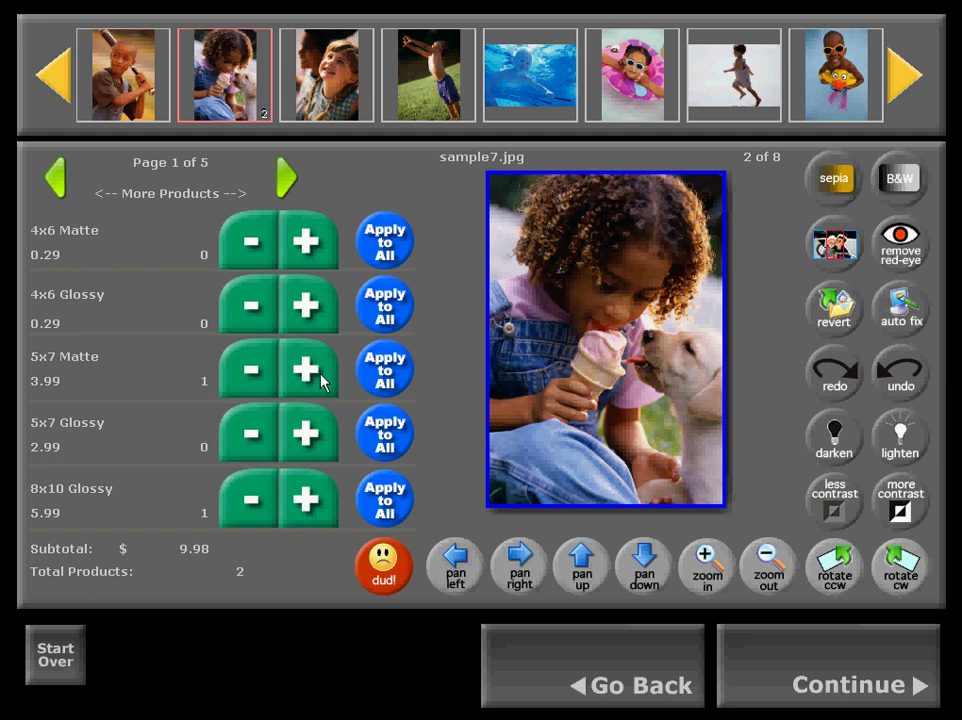
click(381, 380)
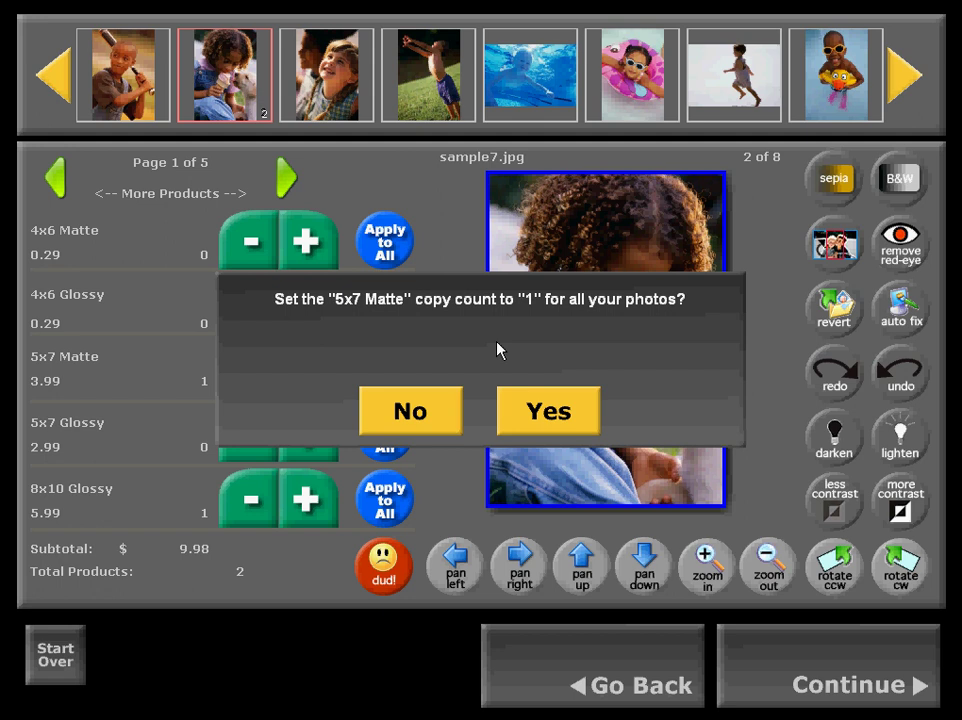
click(561, 416)
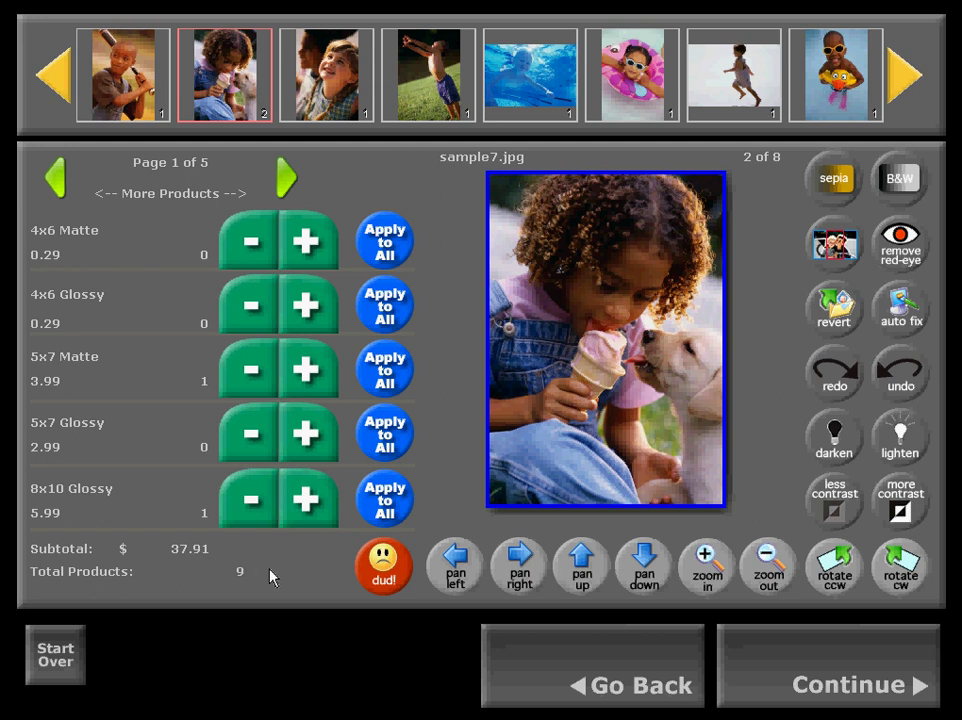
Check the pink-float, running-child and duck-float photos each carry one 5x7 Matte print.
click(645, 92)
click(735, 90)
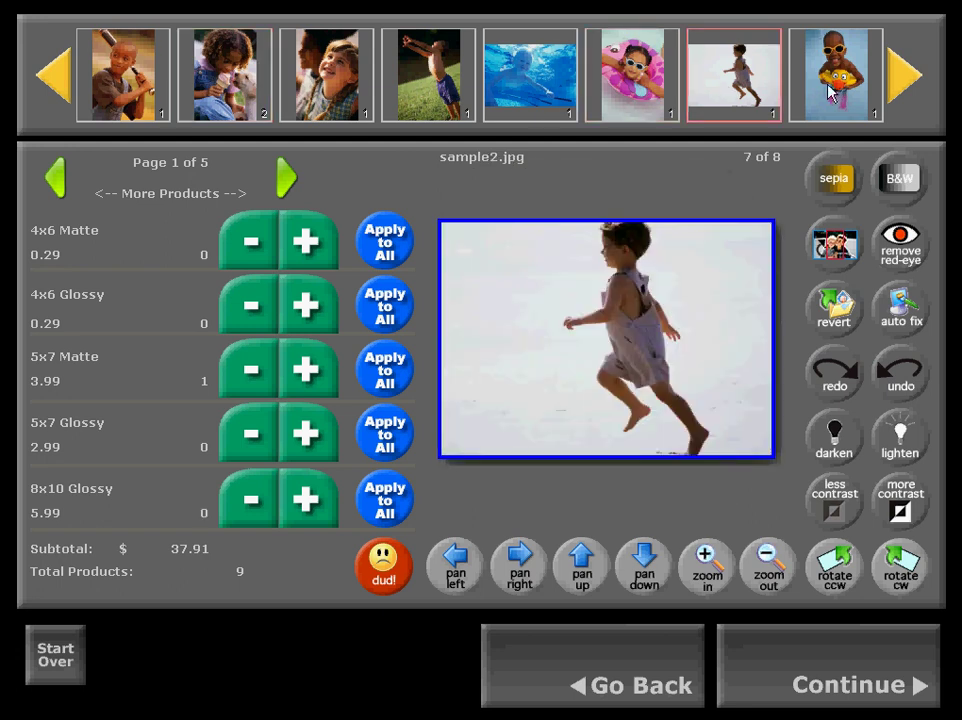
click(829, 92)
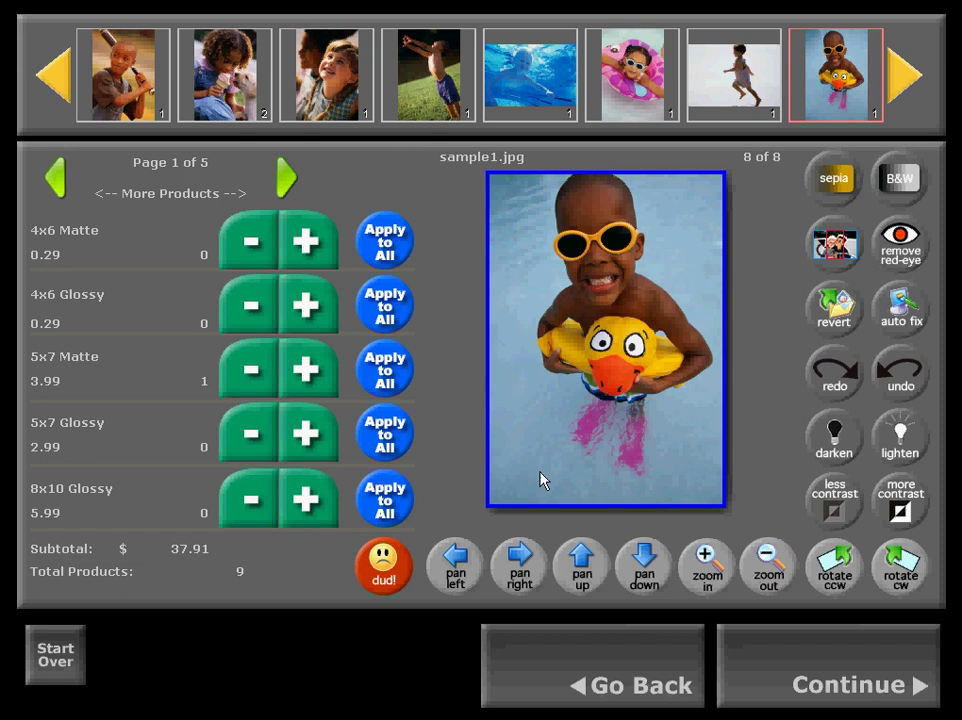
Continue to the customer details form and enter the customer's full name.
click(835, 665)
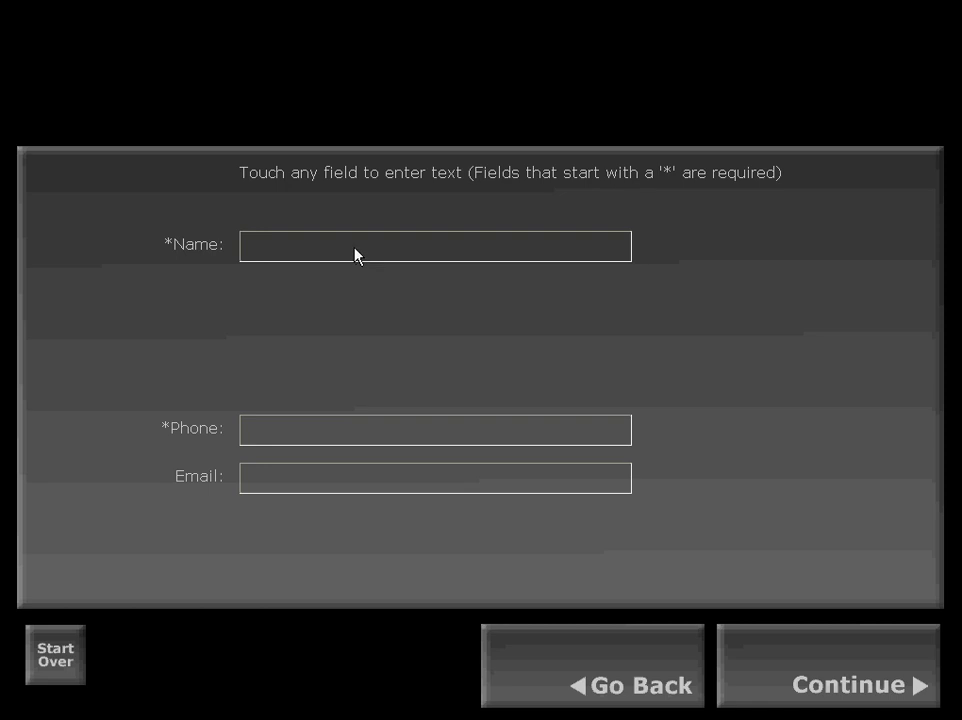
click(500, 249)
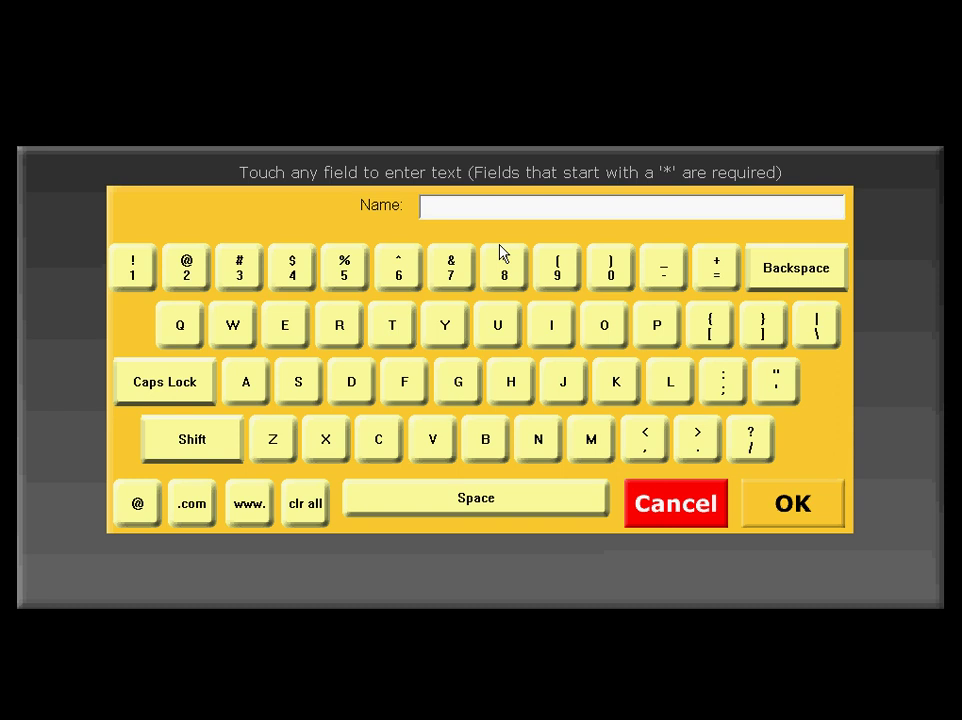
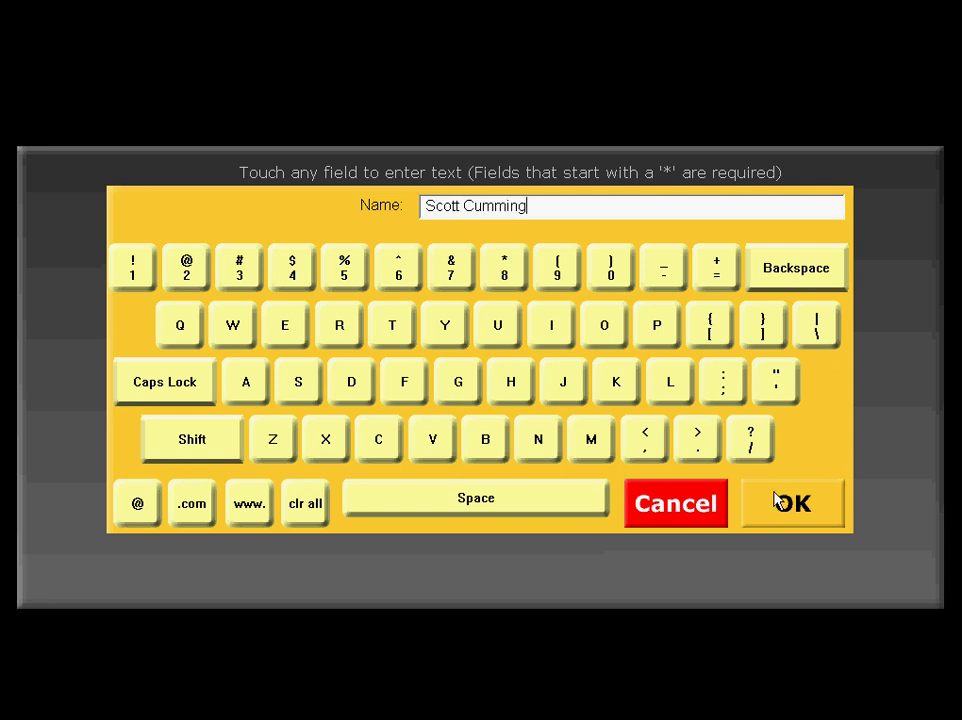
click(778, 502)
Fill in the customer's phone number.
click(367, 433)
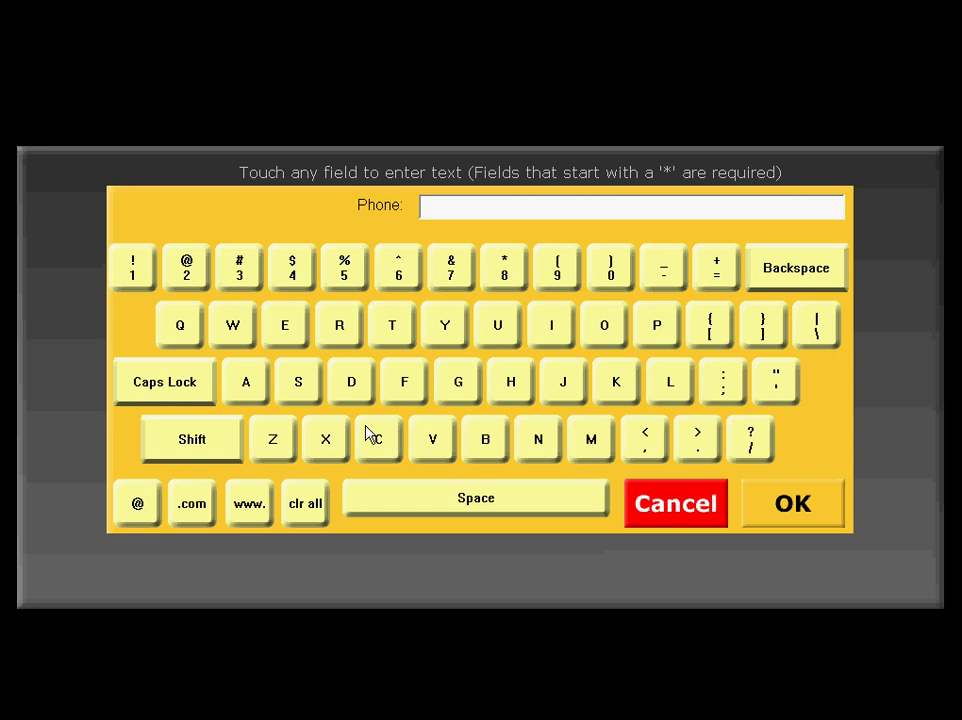
text(555-555-555)
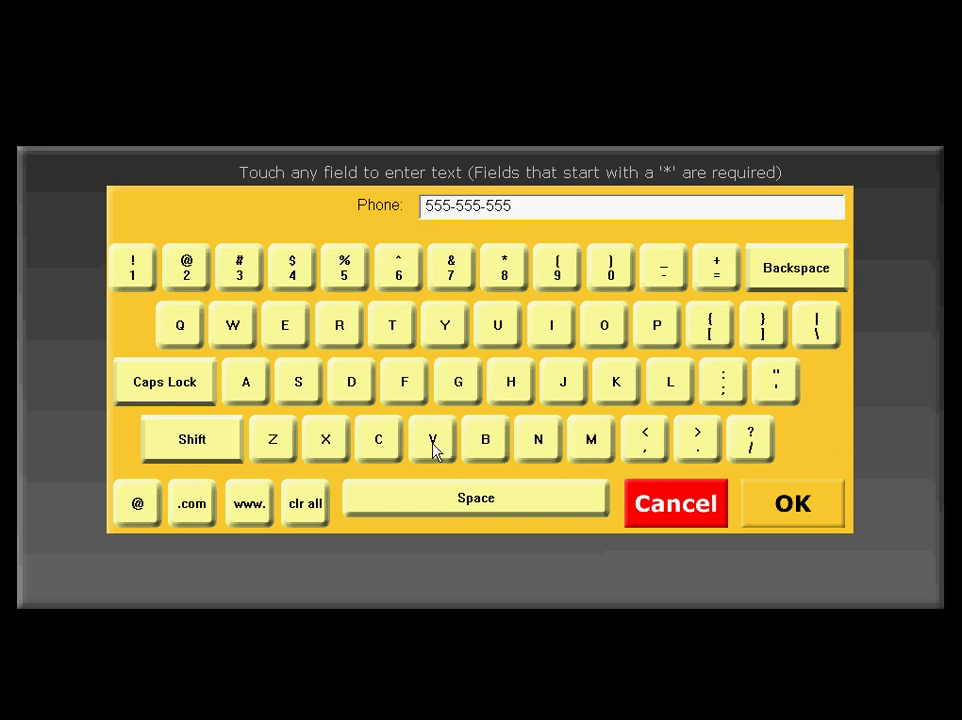
click(797, 507)
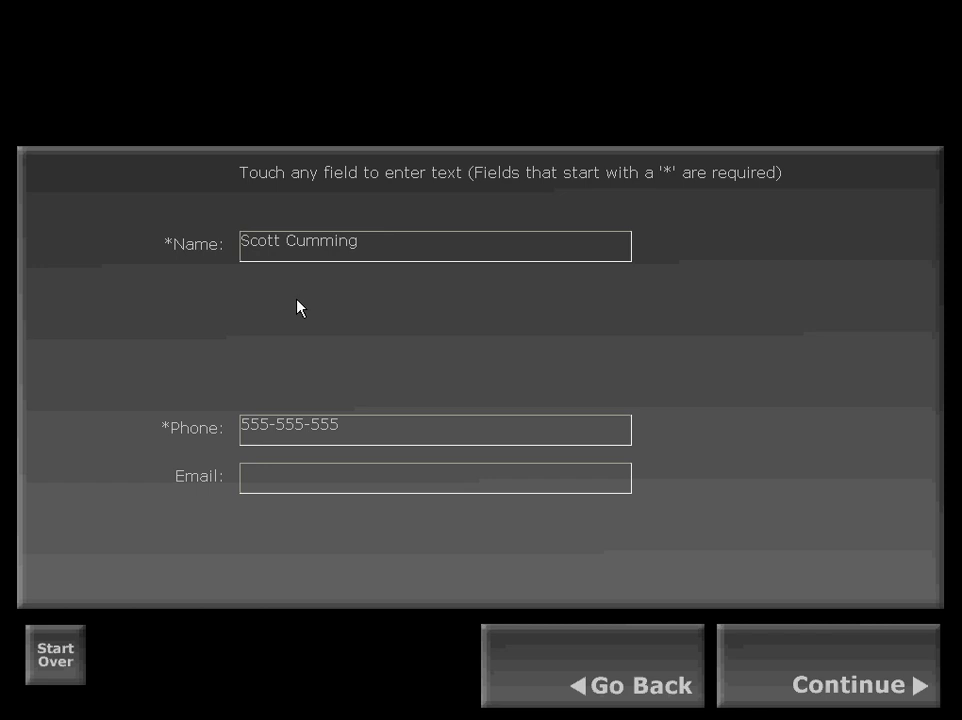
Fill in the customer's e-mail address.
click(311, 483)
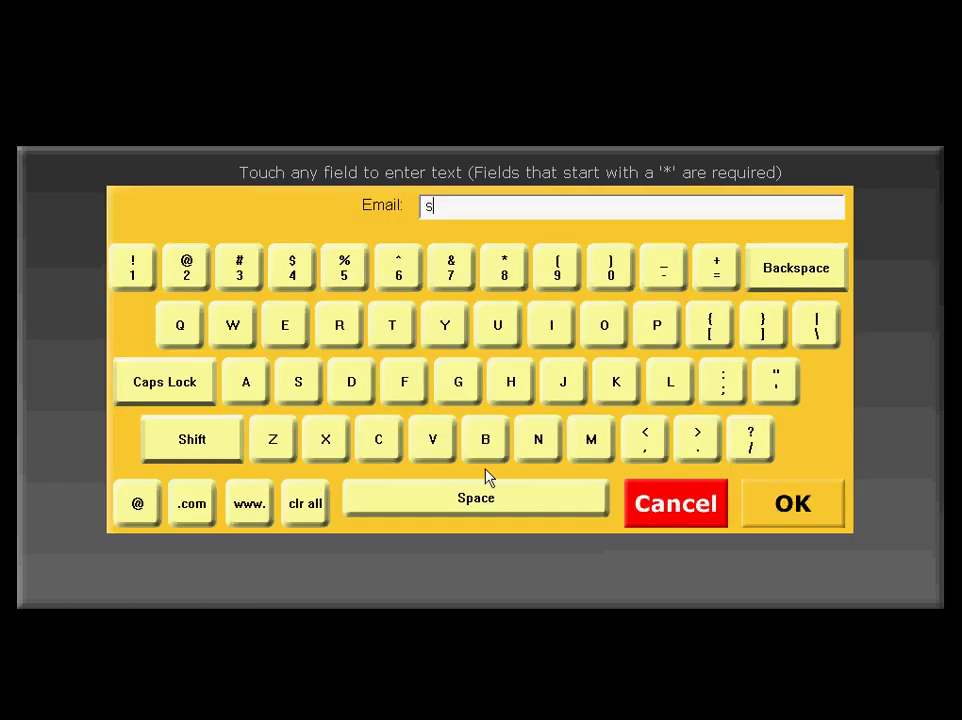
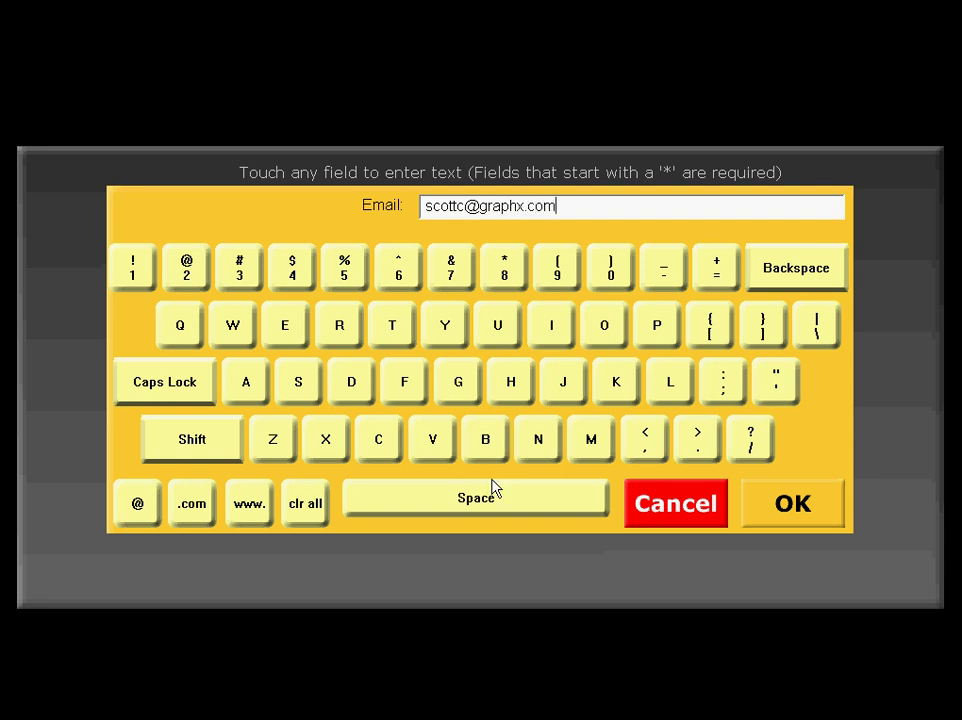
click(817, 499)
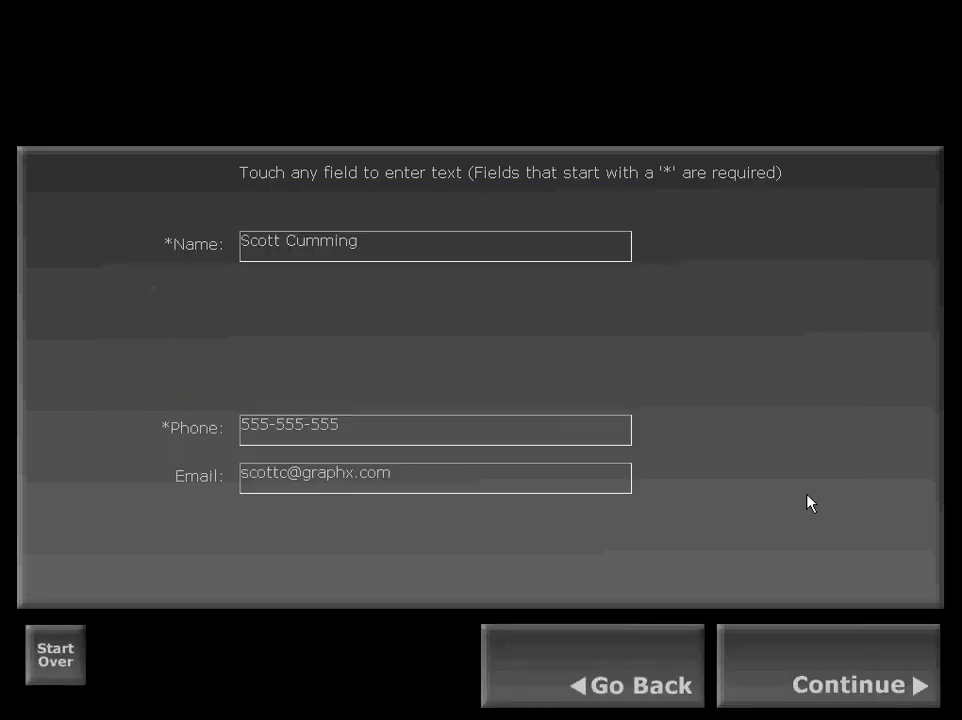
Accept the customer details and decline the Create a CD offer.
click(810, 668)
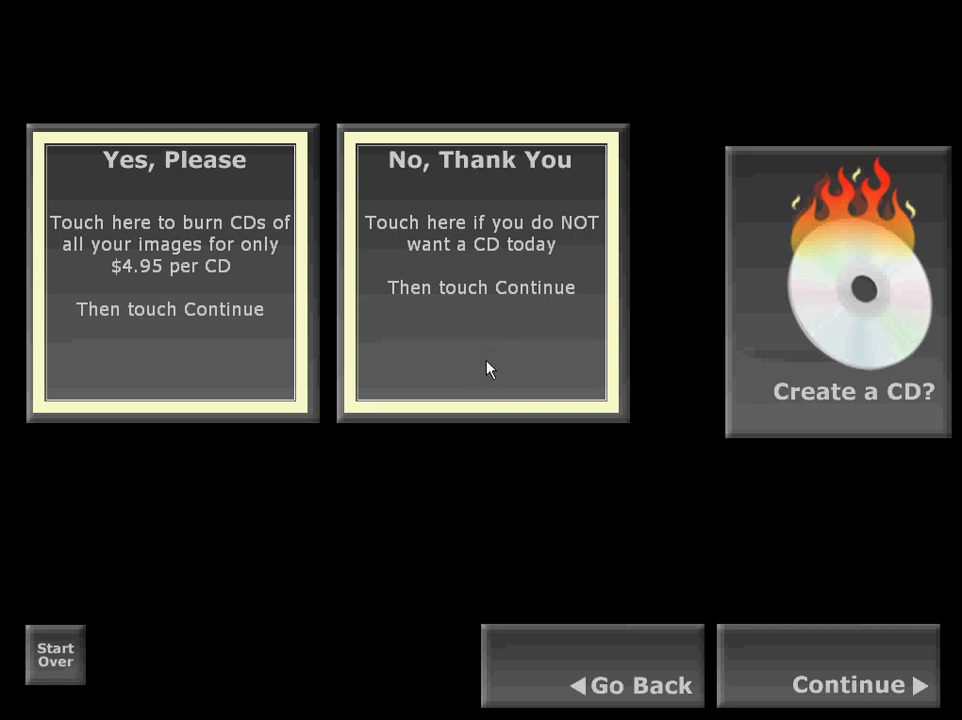
click(483, 211)
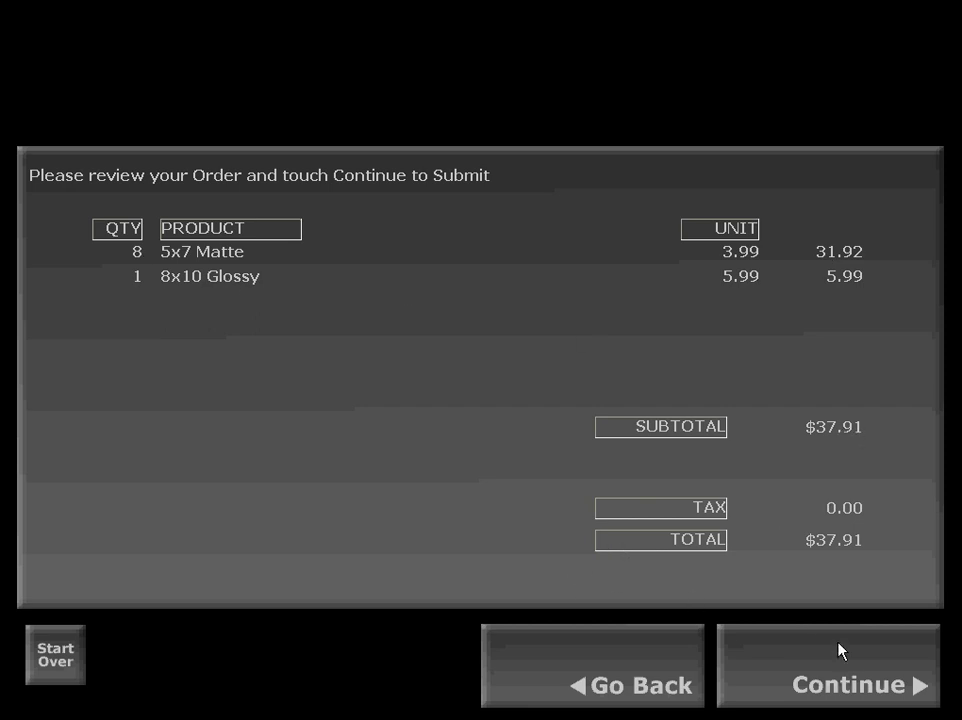
Submit the reviewed order of eight 5x7 Matte and one 8x10 Glossy totalling $37.91.
click(840, 670)
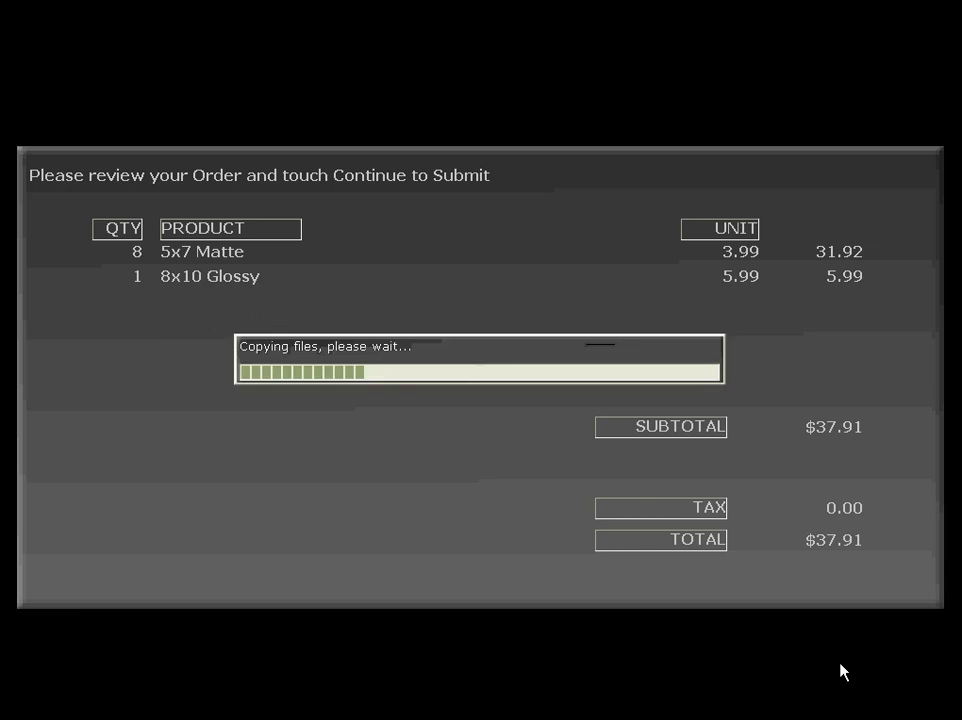